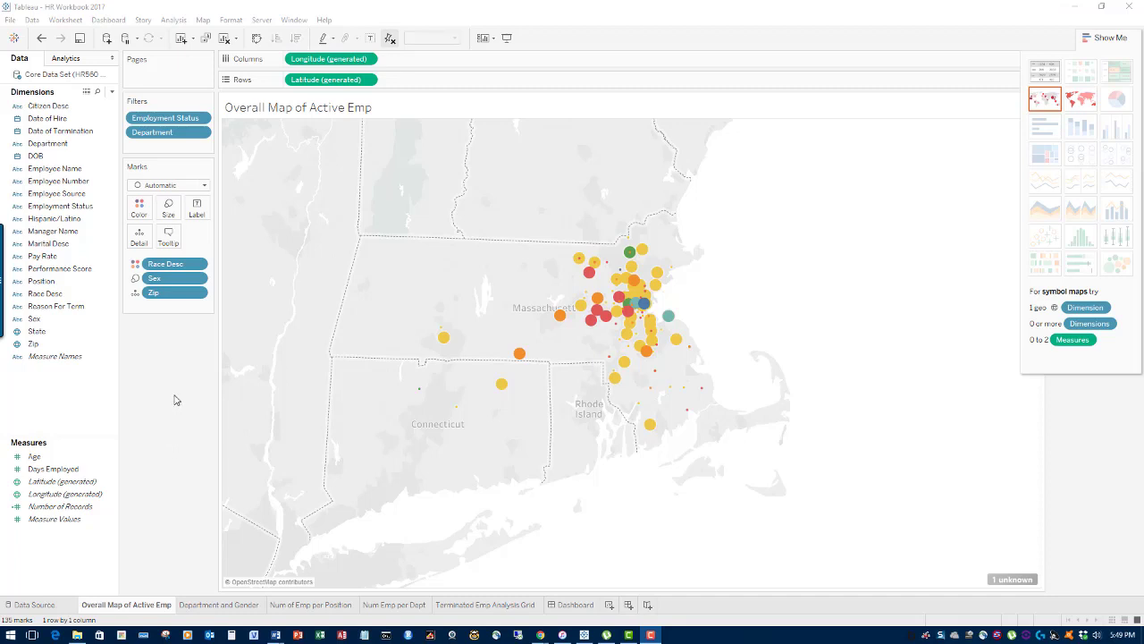
Create a new workbook, minimize the existing HR Workbook 2017, and maximize the new workbook's window.
left_click(9, 20)
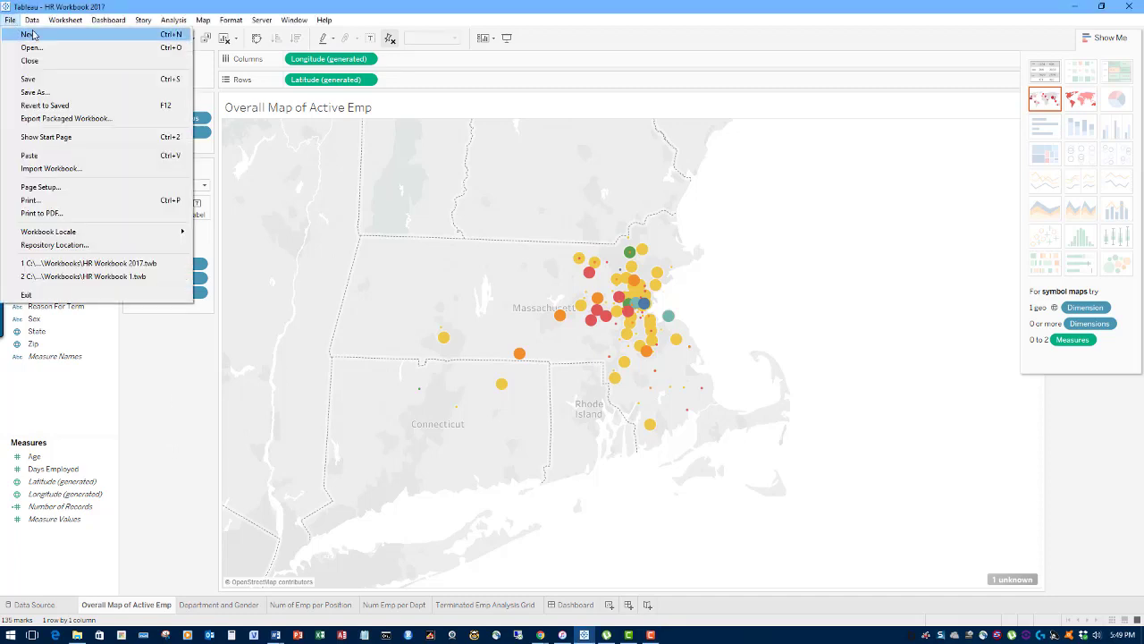
key("Escape")
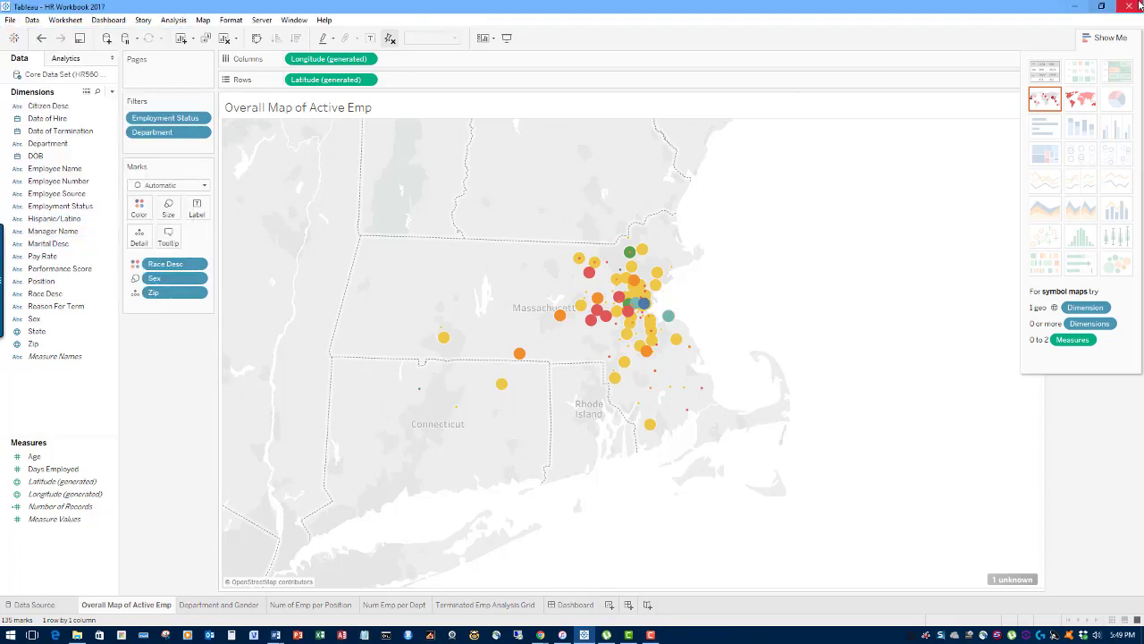
key("ctrl+n")
left_click(1074, 6)
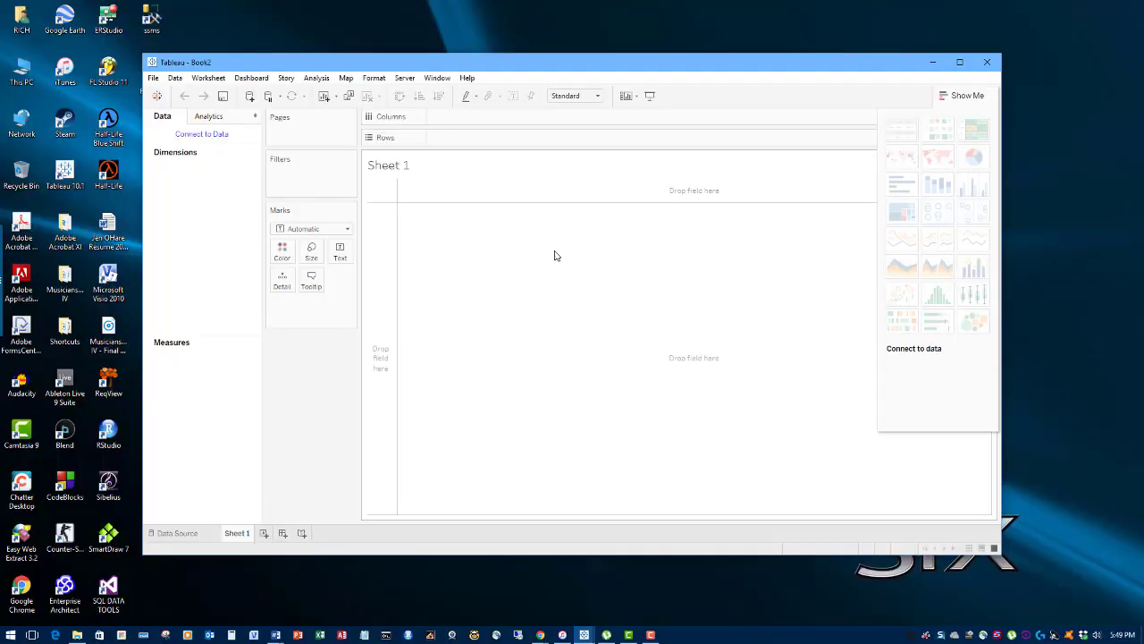
double_click(402, 65)
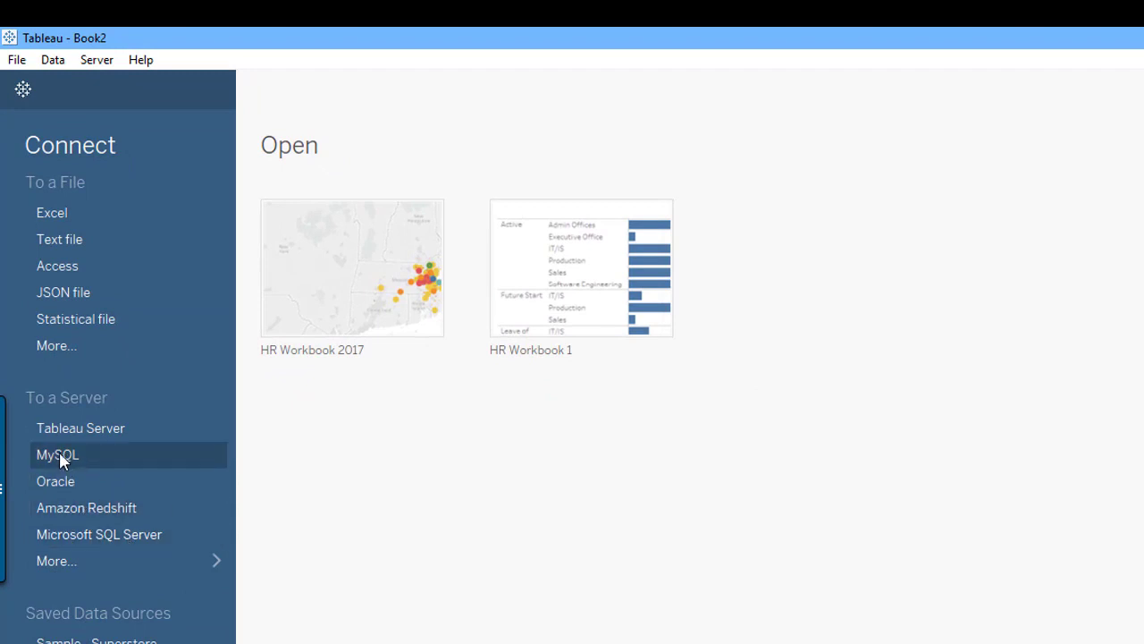
Connect the new workbook to the Excel file HR560 Data Set v5.xlsx in the a_HR_Datasets folder.
left_click(151, 570)
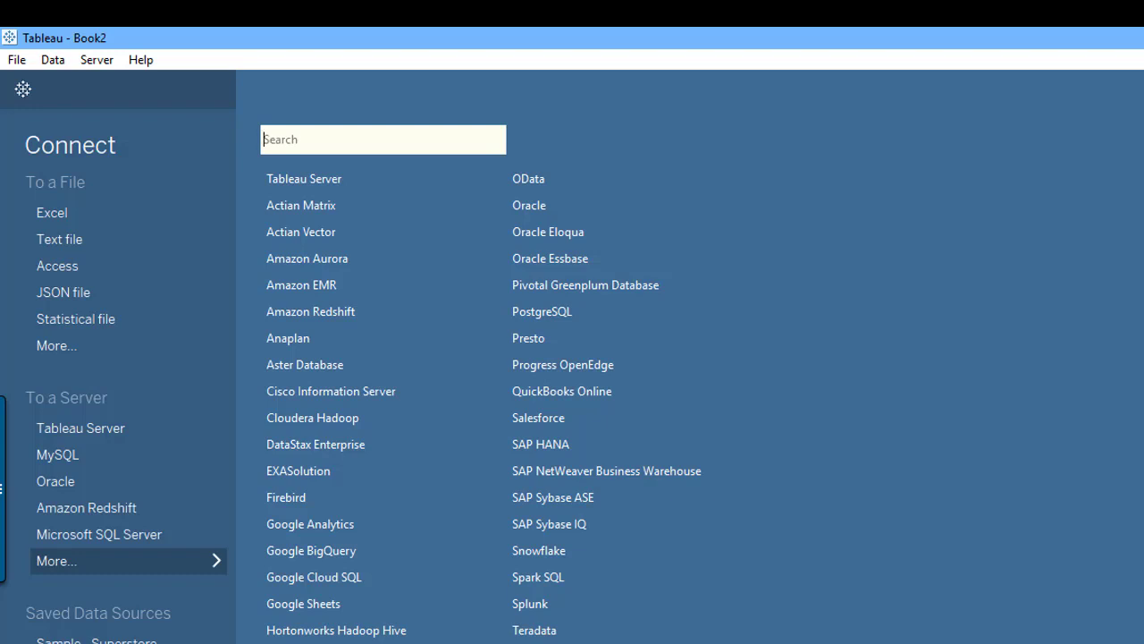
left_click(52, 211)
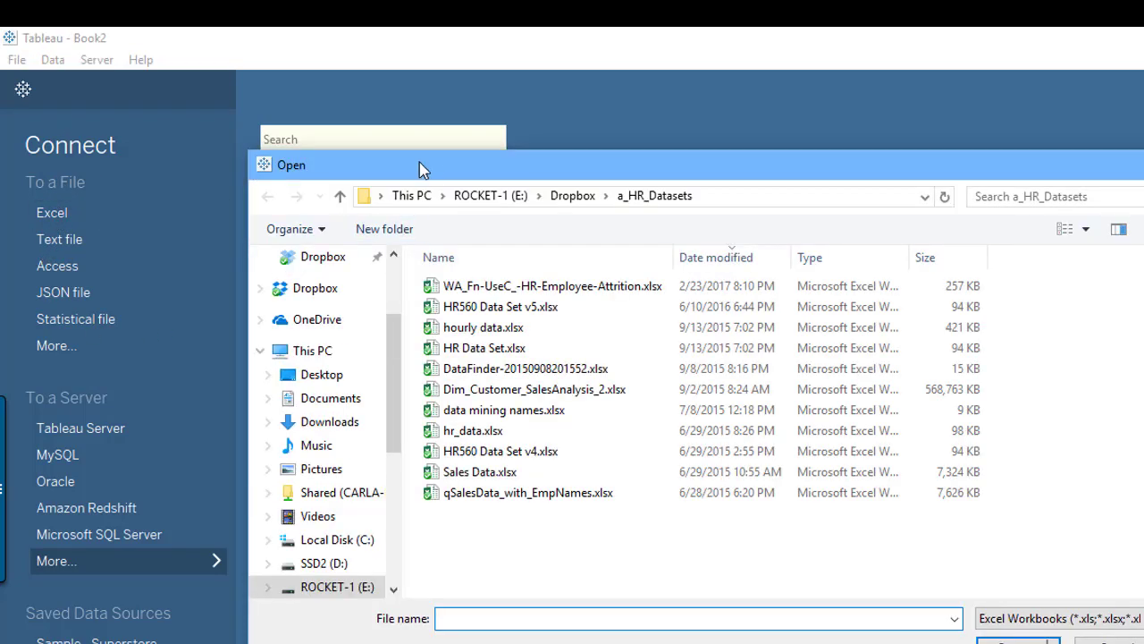
left_click_drag(419, 162, 491, 104)
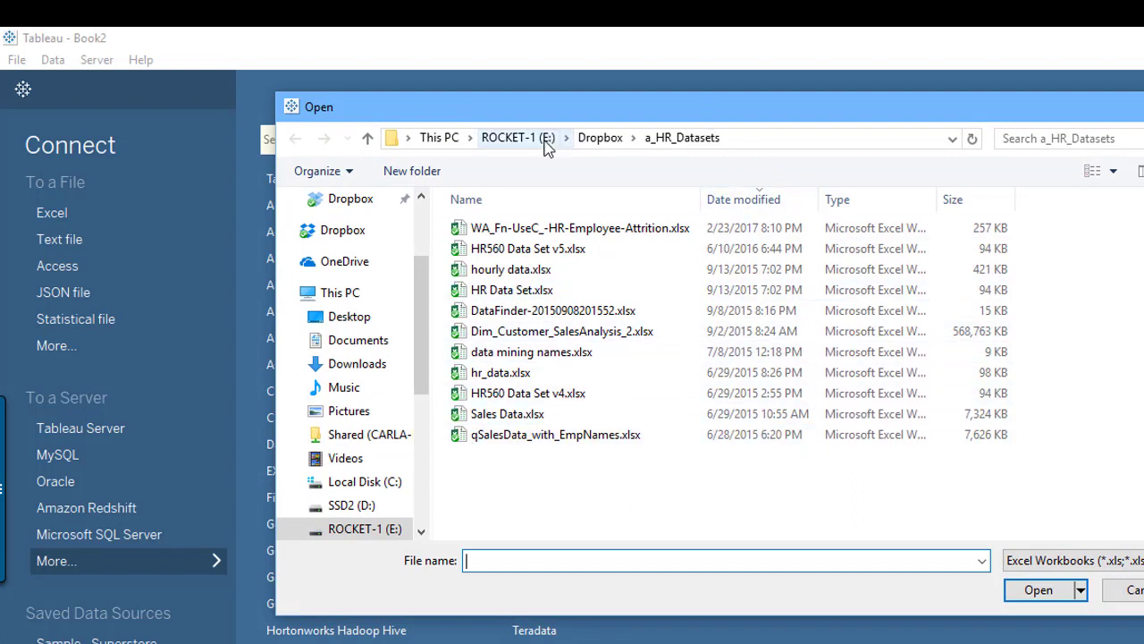
left_click(487, 252)
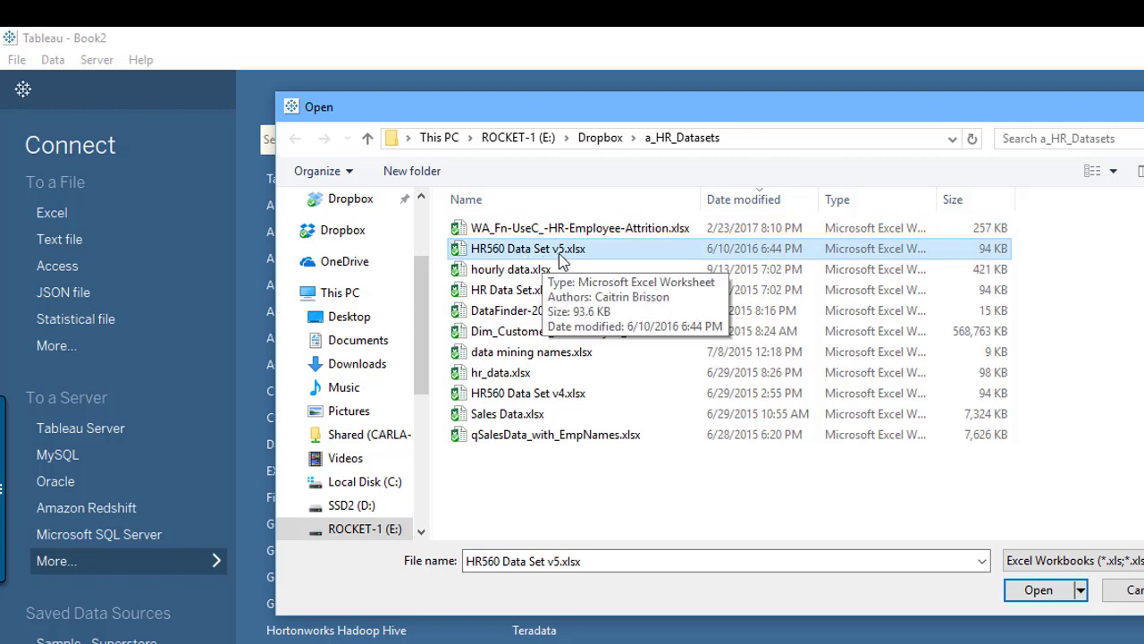
double_click(507, 255)
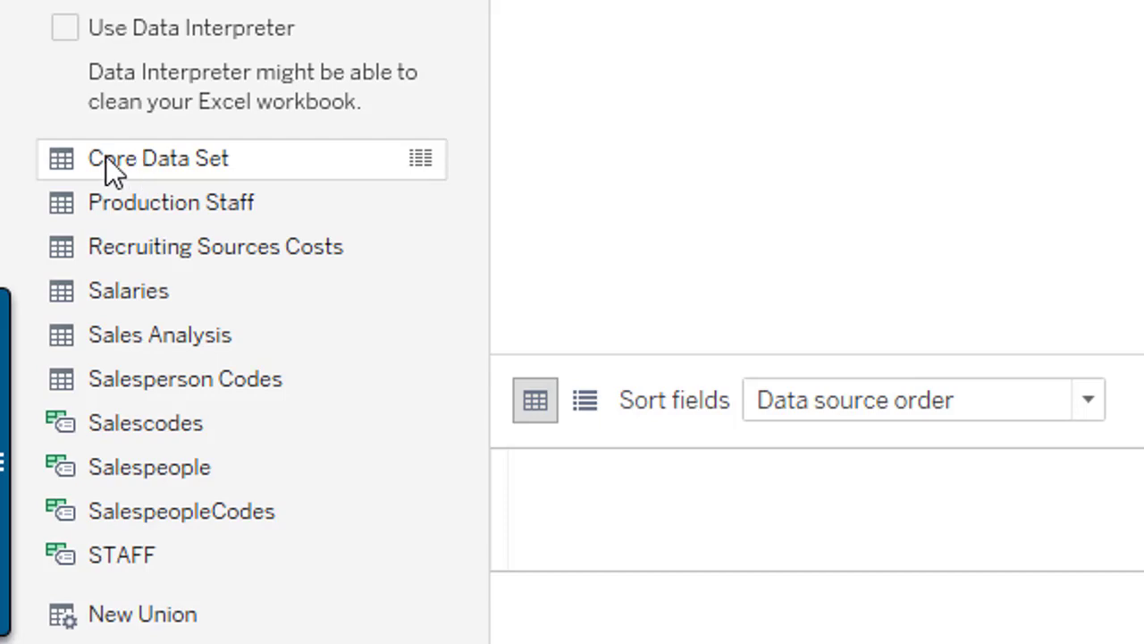
Add the Core Data Set sheet to the data source and go to Sheet 1.
left_click_drag(105, 156, 1143, 92)
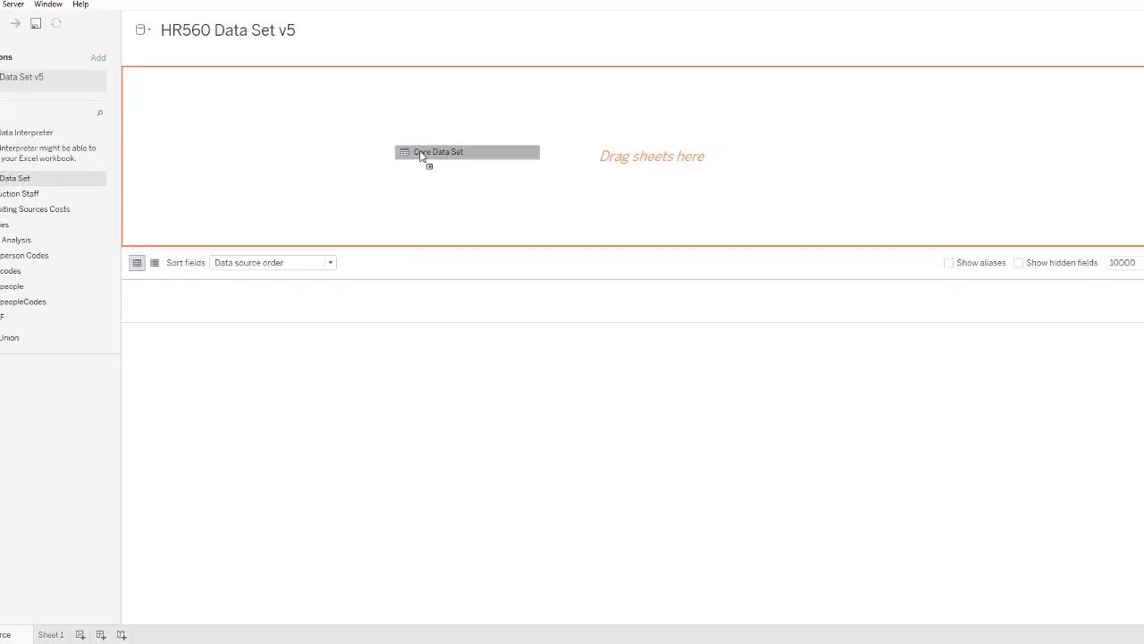
left_click_drag(420, 154, 420, 157)
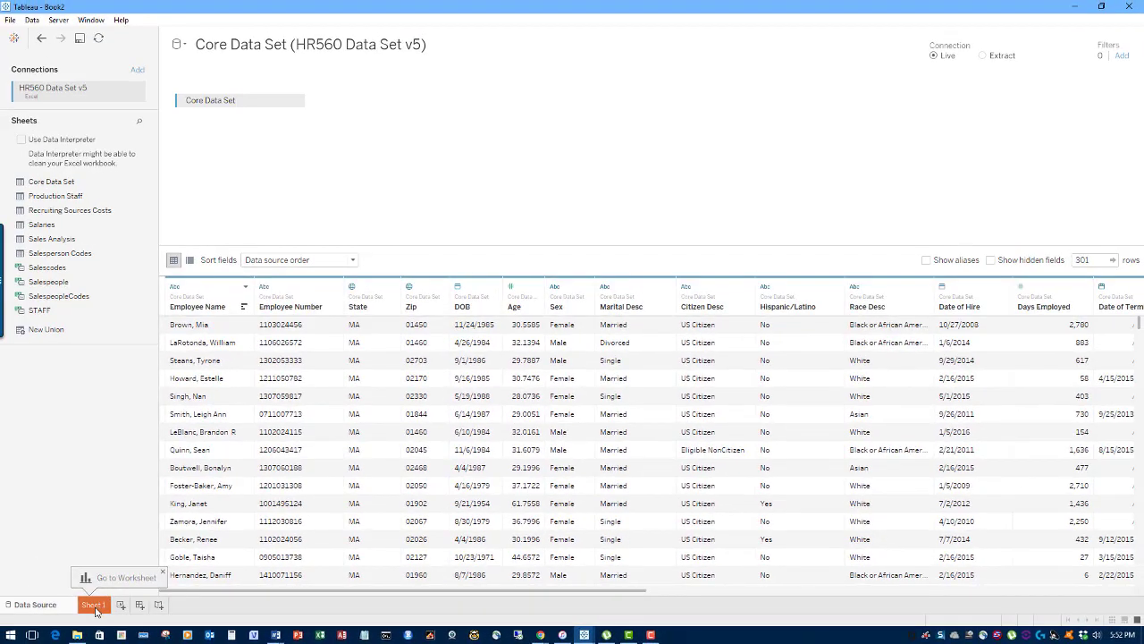
left_click(95, 606)
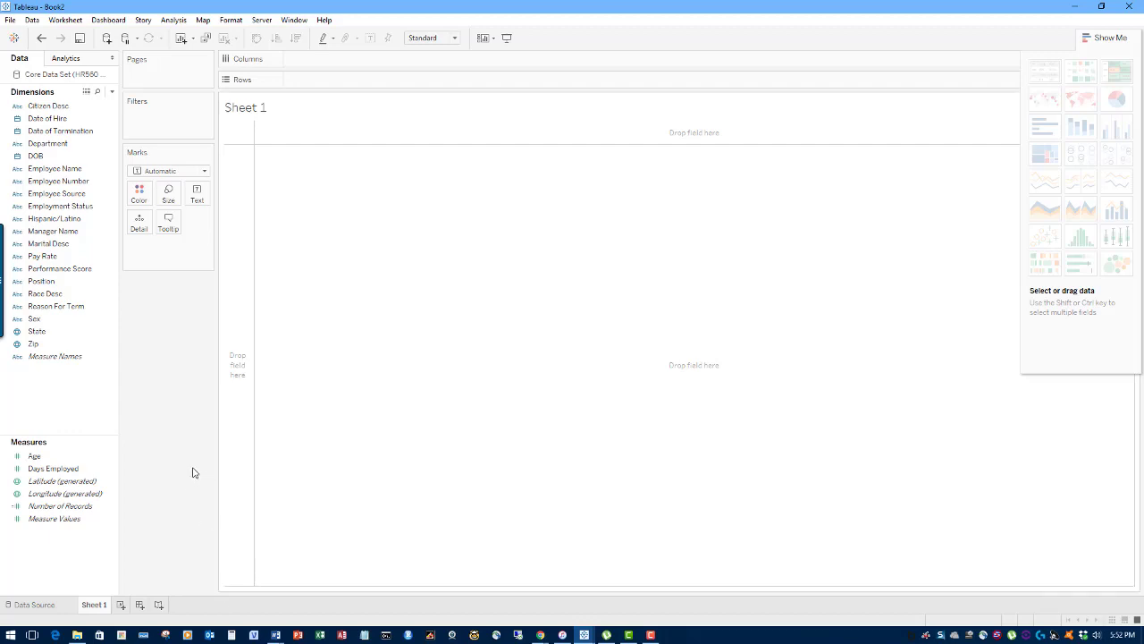
Place the State dimension in the empty view to plot it as a symbol map.
left_click(48, 119)
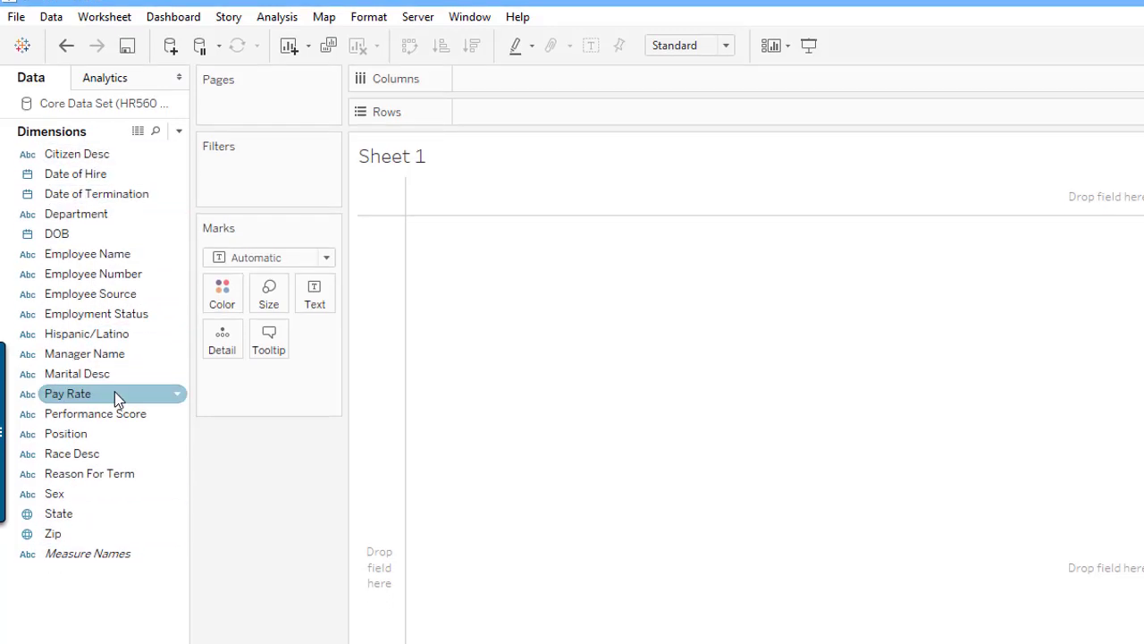
left_click_drag(77, 417, 89, 324)
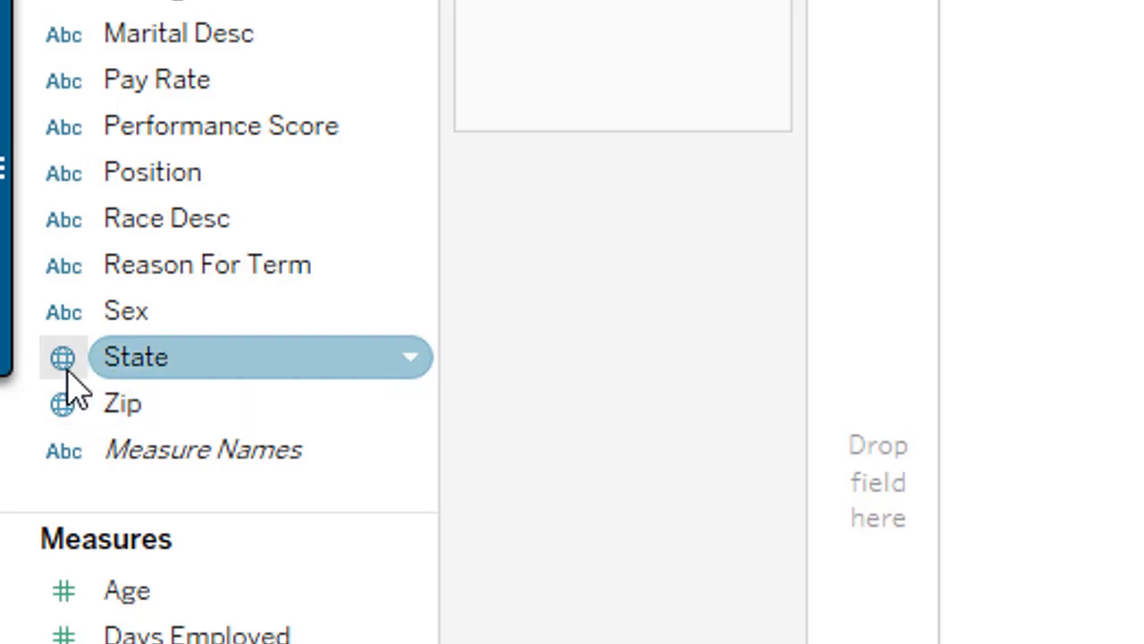
left_click_drag(66, 364, 1005, 312)
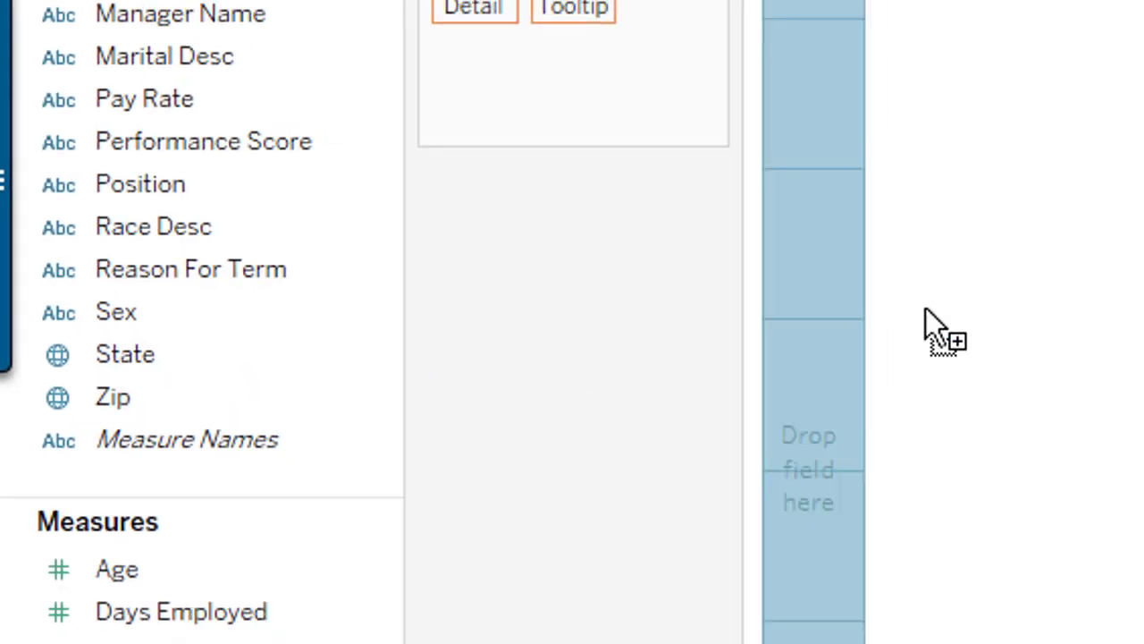
left_click_drag(927, 313, 1143, 385)
left_click_drag(590, 339, 589, 340)
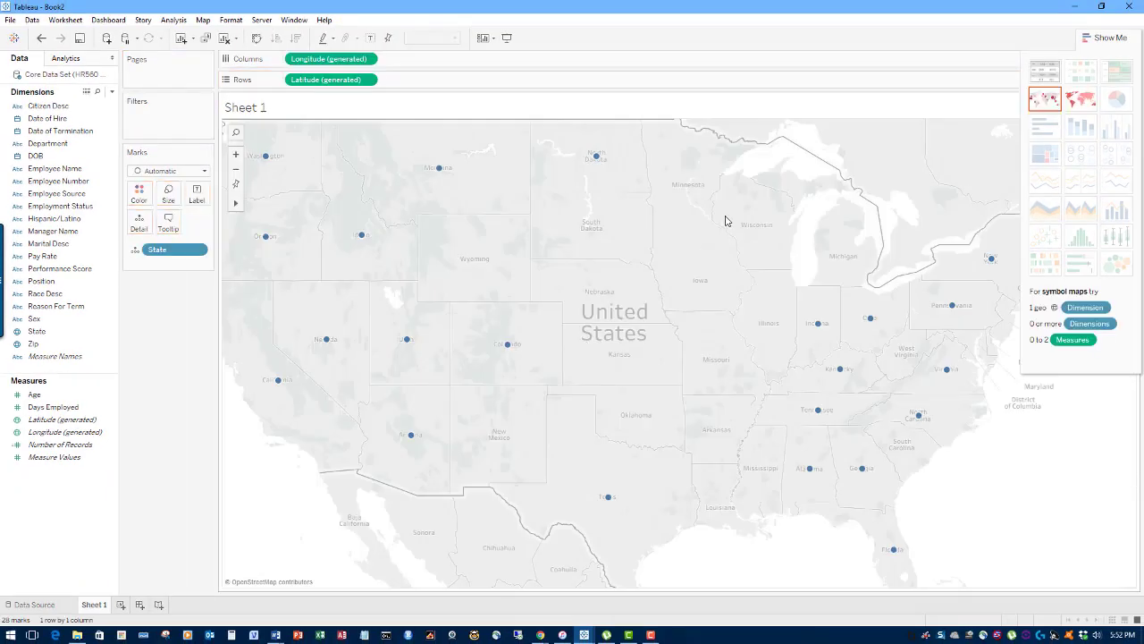
Replace State with the Zip dimension as the map's detail level.
left_click_drag(726, 220, 583, 297)
mouse_move(241, 208)
mouse_move(871, 320)
left_click_drag(844, 209, 445, 215)
left_click_drag(572, 221, 470, 238)
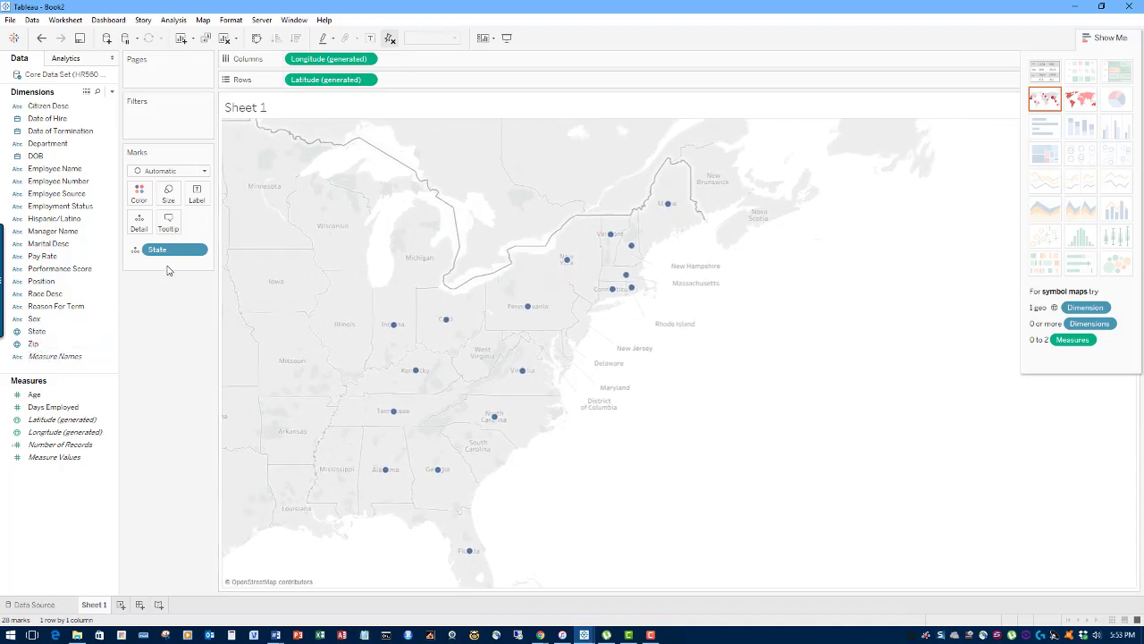
left_click_drag(35, 331, 145, 331)
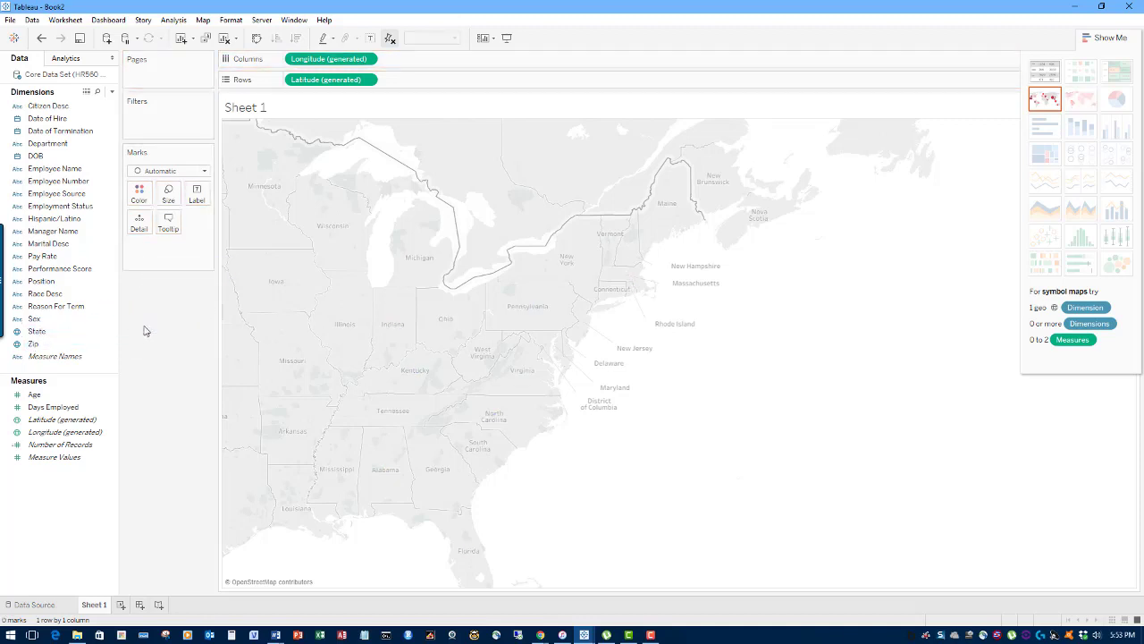
left_click_drag(33, 344, 85, 350)
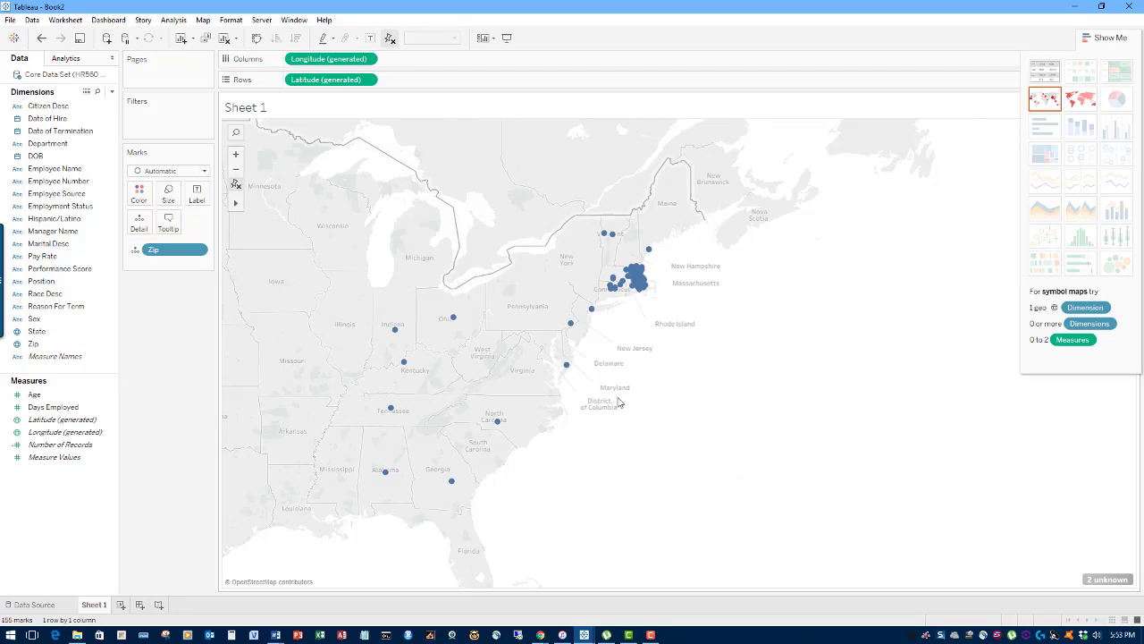
Filter the map by Employment Status, keeping only Active and Future Start.
left_click_drag(663, 411, 722, 404)
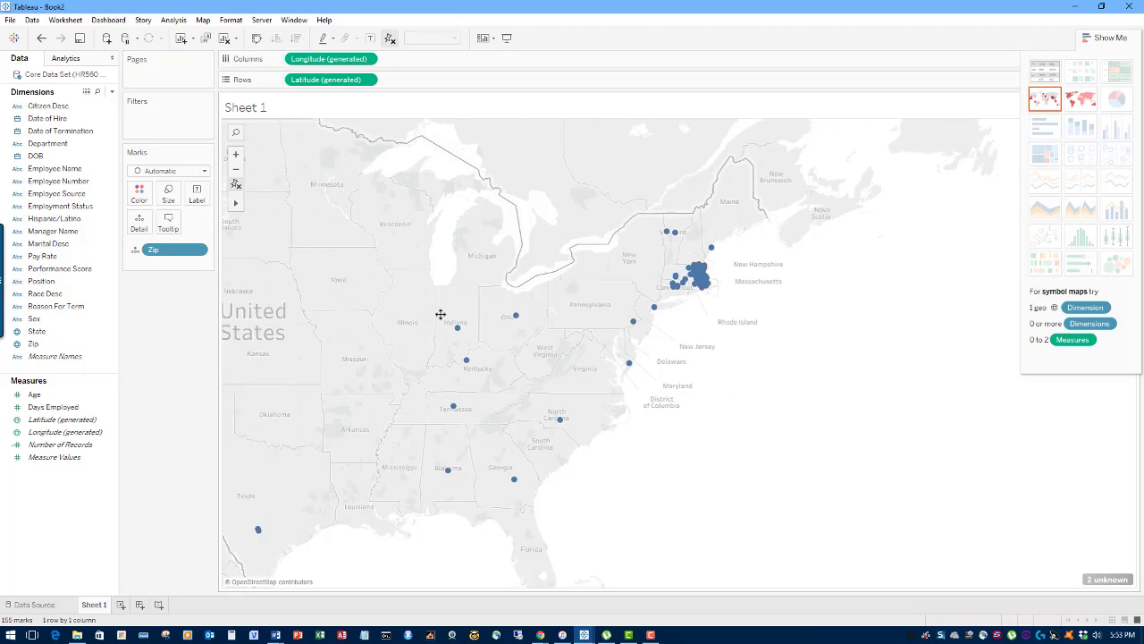
scroll(441, 314, "down", 3)
scroll(679, 253, "up", 3)
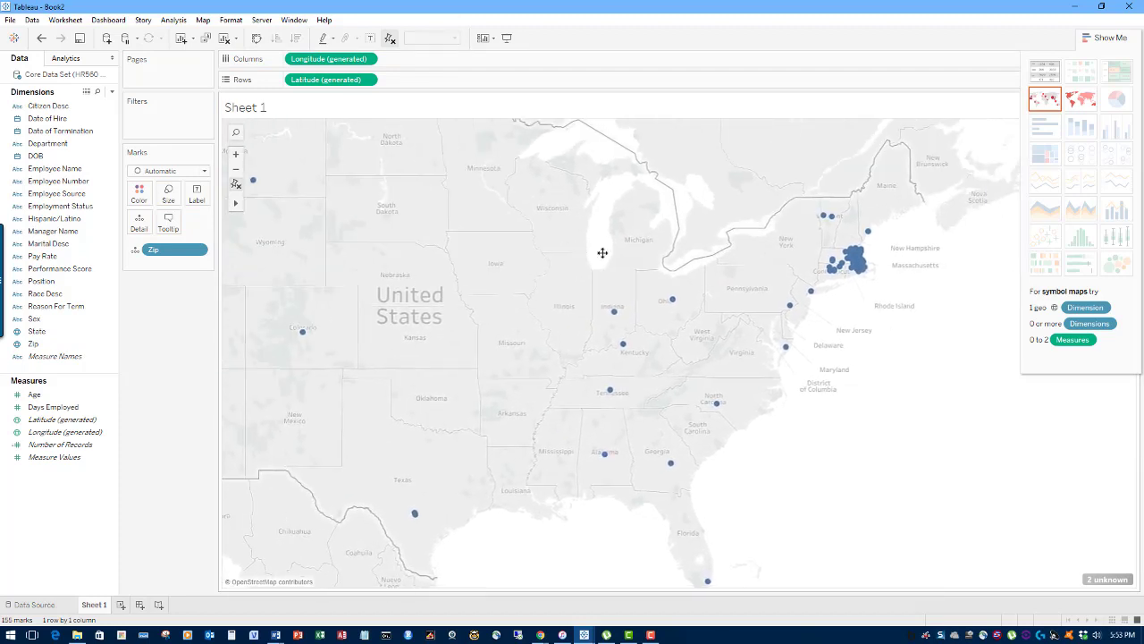
left_click_drag(505, 242, 520, 268)
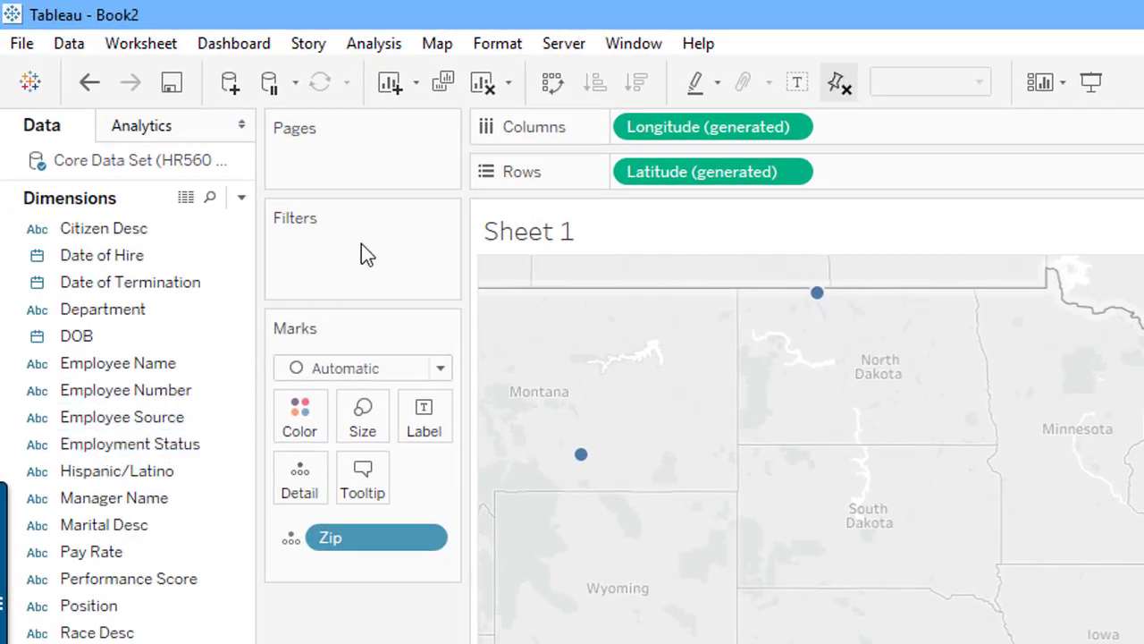
left_click_drag(96, 442, 352, 264)
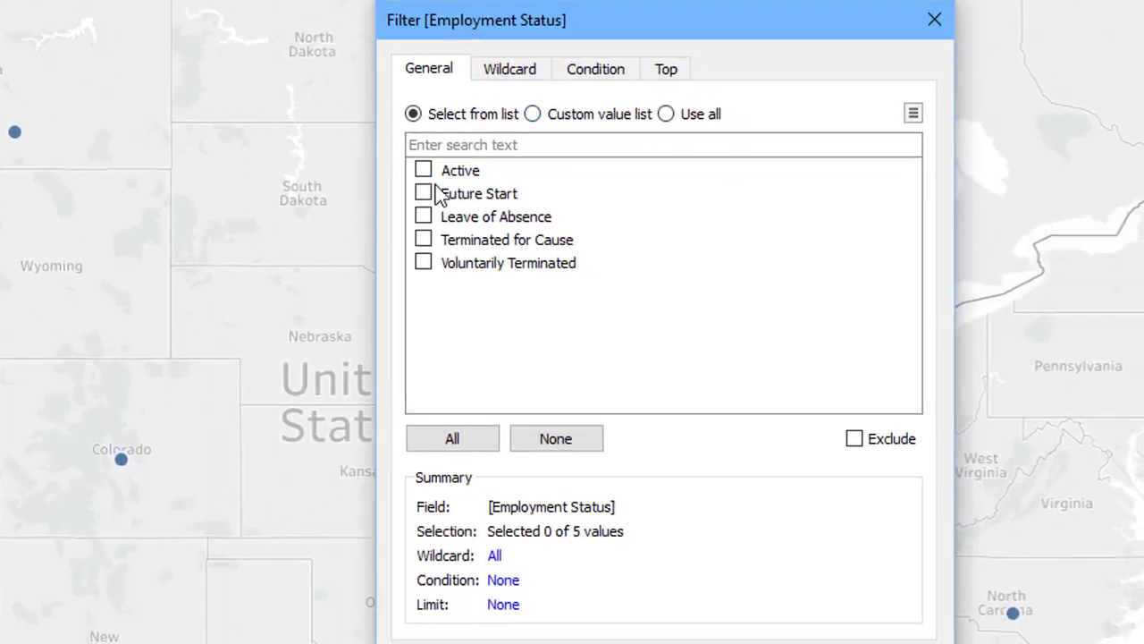
left_click(808, 389)
left_click(411, 187)
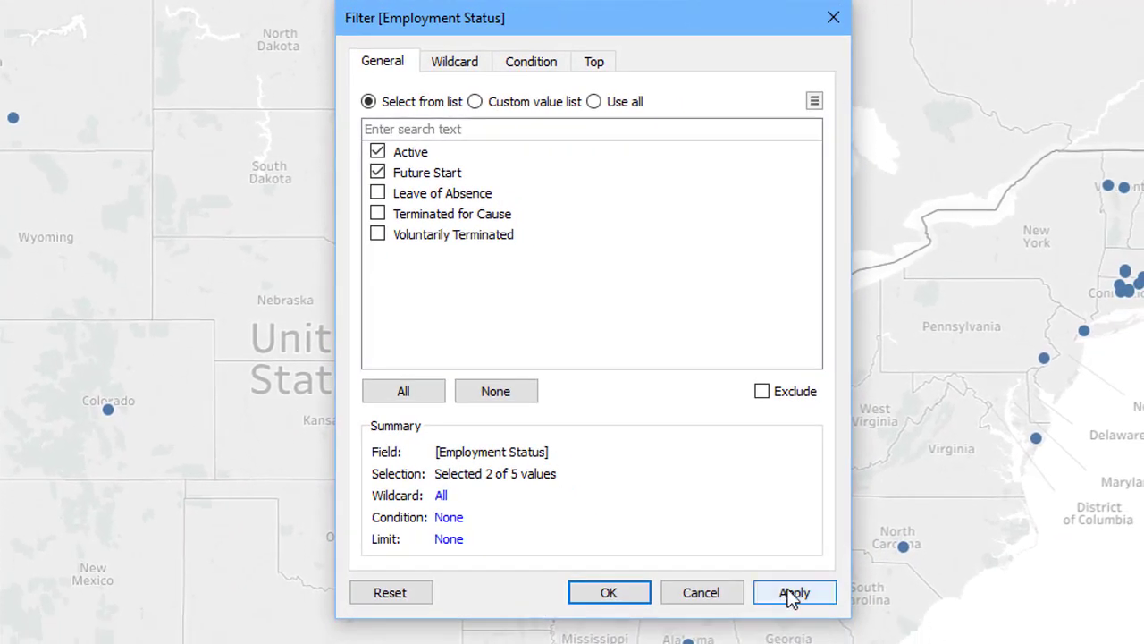
left_click(865, 640)
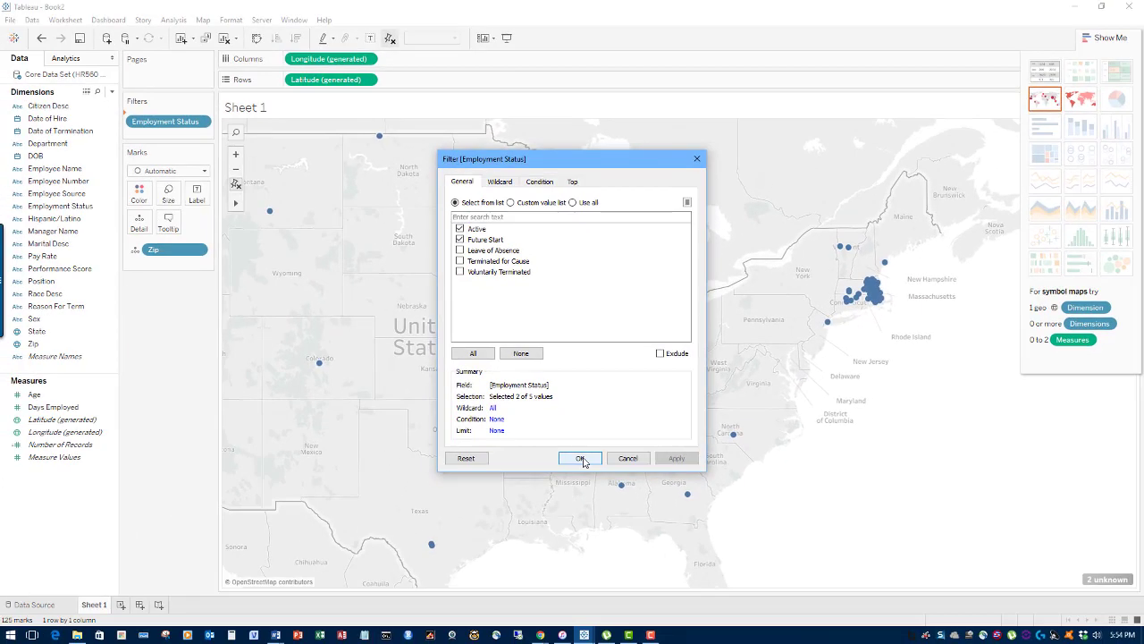
left_click(608, 592)
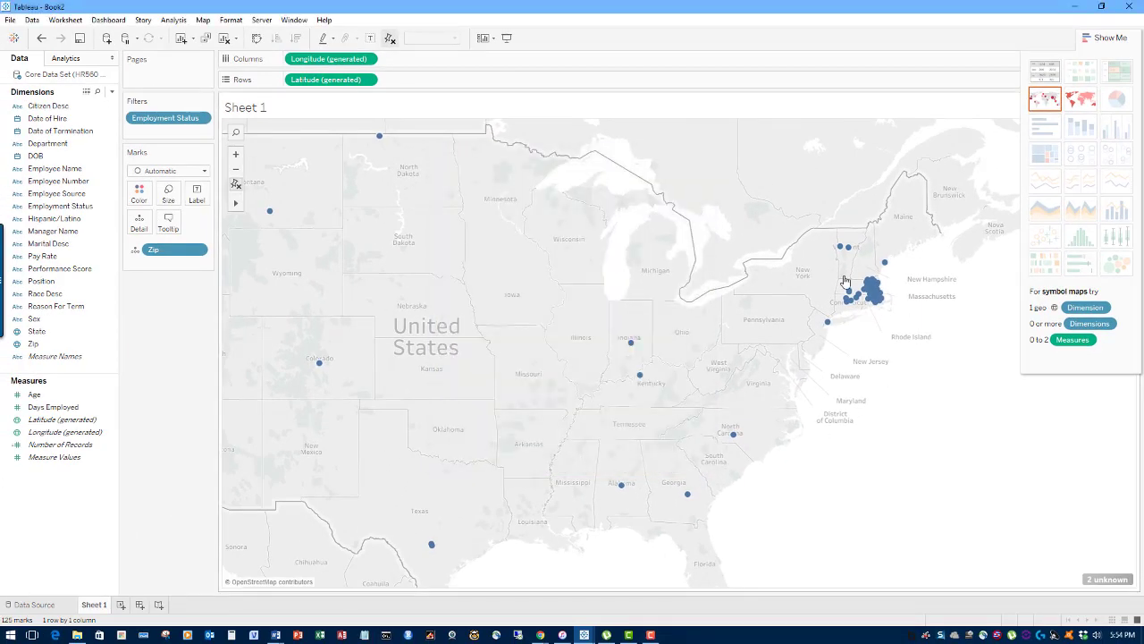
Zoom the map in on Massachusetts, Connecticut and Rhode Island to examine the zip code locations.
left_click_drag(862, 199, 577, 224)
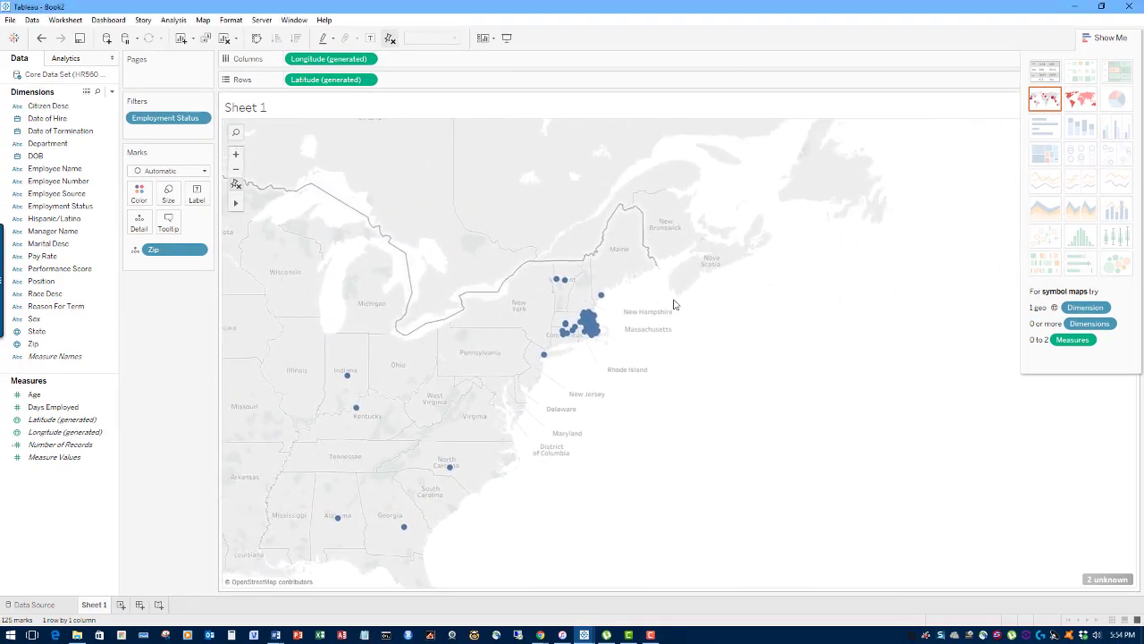
scroll(673, 304, "up", 3)
left_click_drag(376, 332, 617, 285)
scroll(617, 285, "up", 1)
scroll(690, 207, "up", 1)
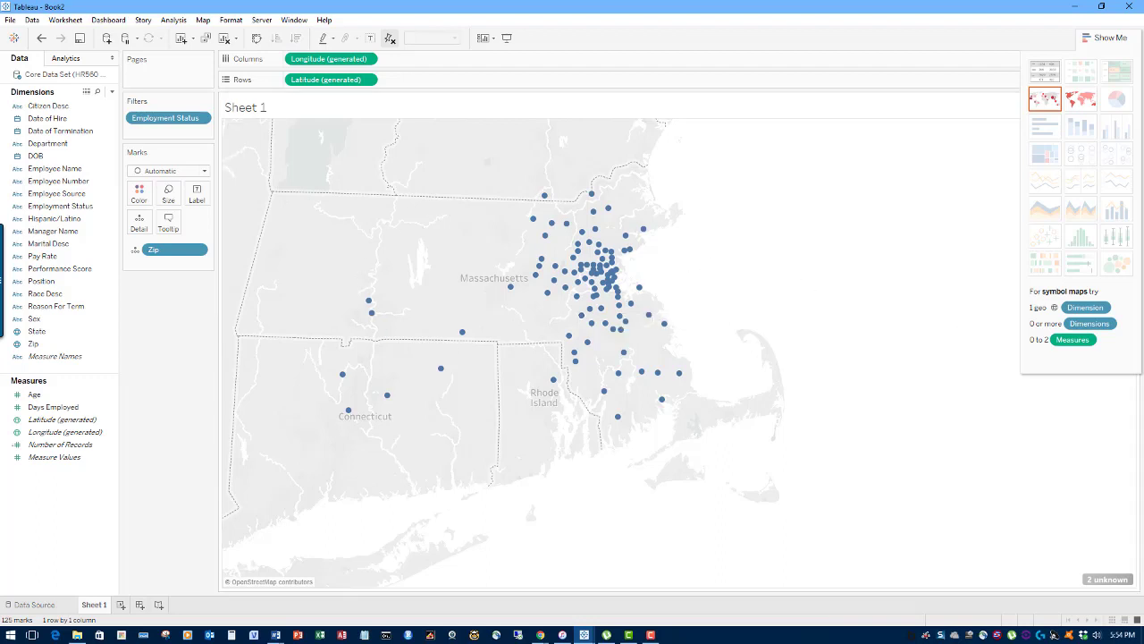
key("F10")
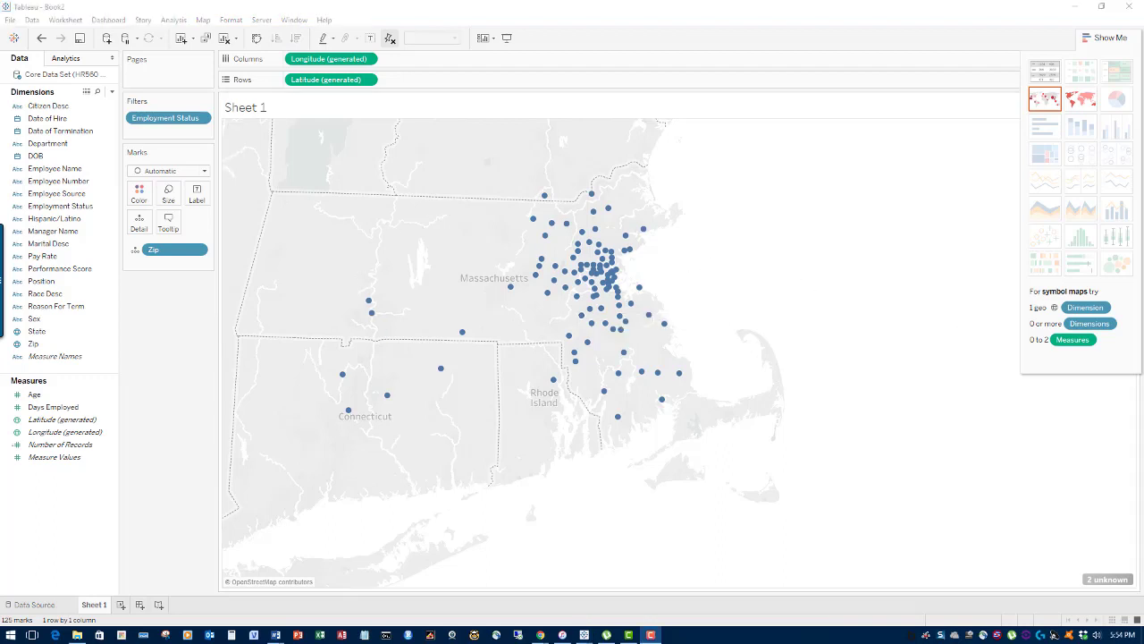